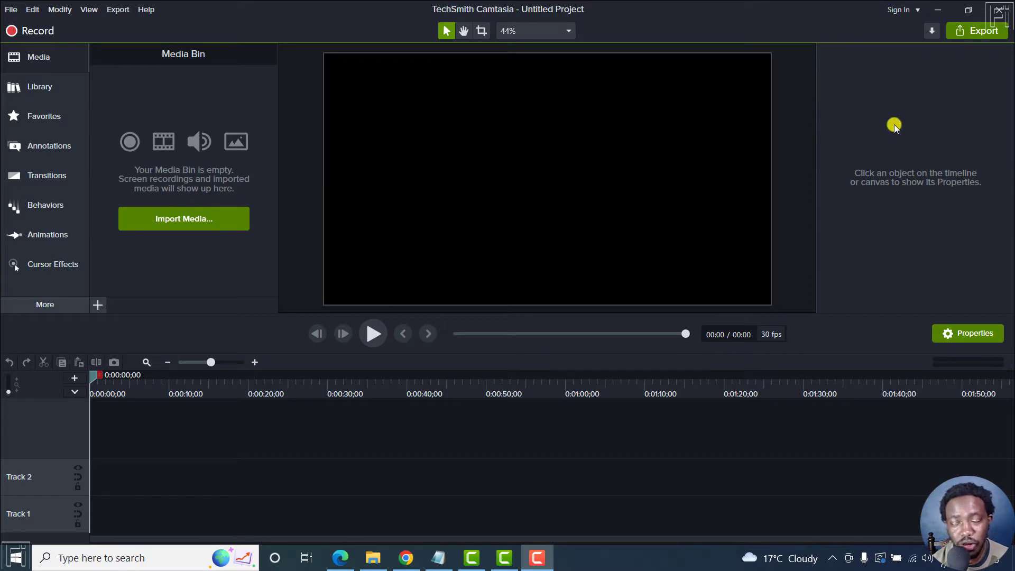
Browse the export destinations and preset manager, then switch to the Camtasia 2022 project.
click(993, 32)
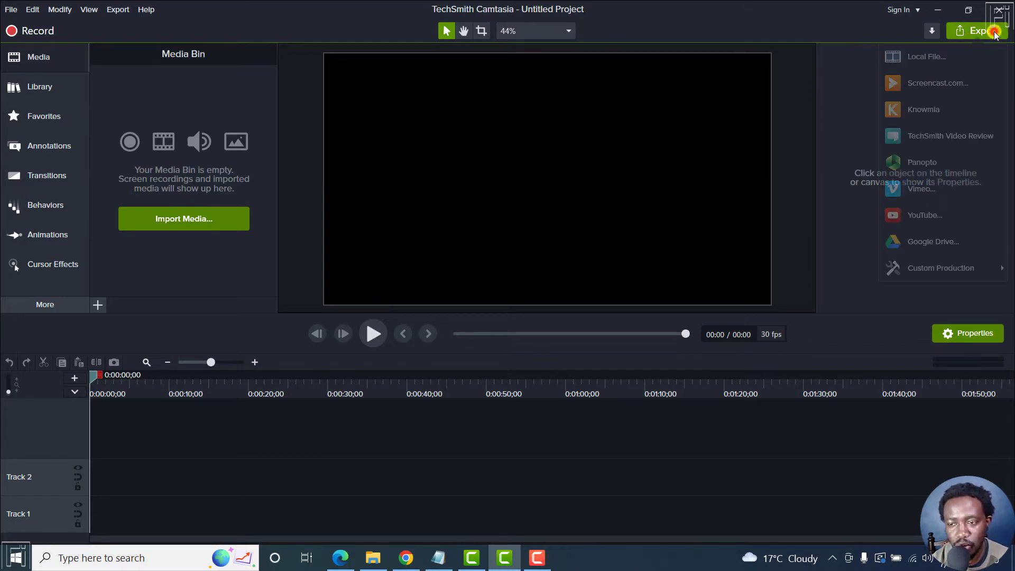
mouse_move(941, 269)
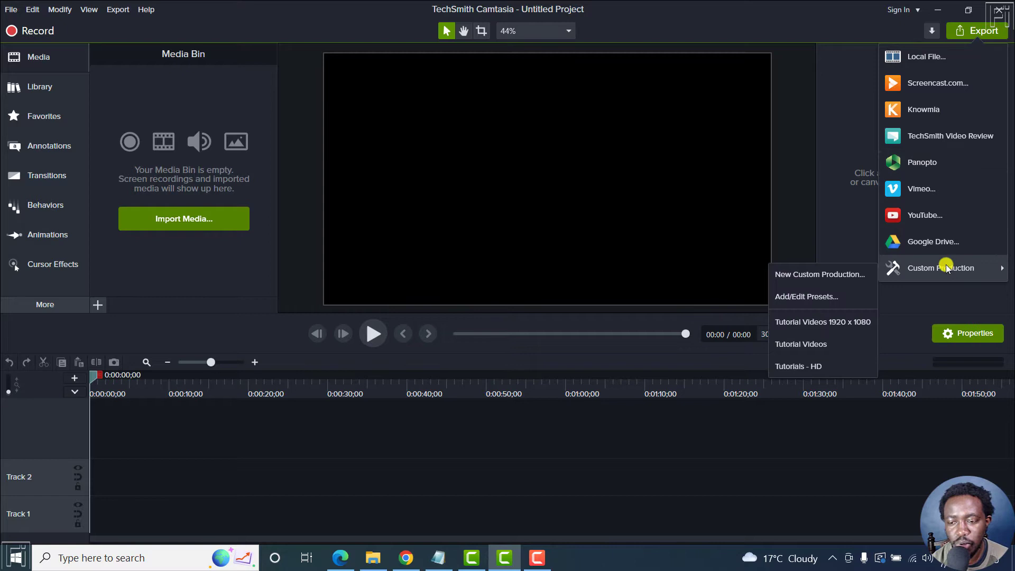
click(796, 299)
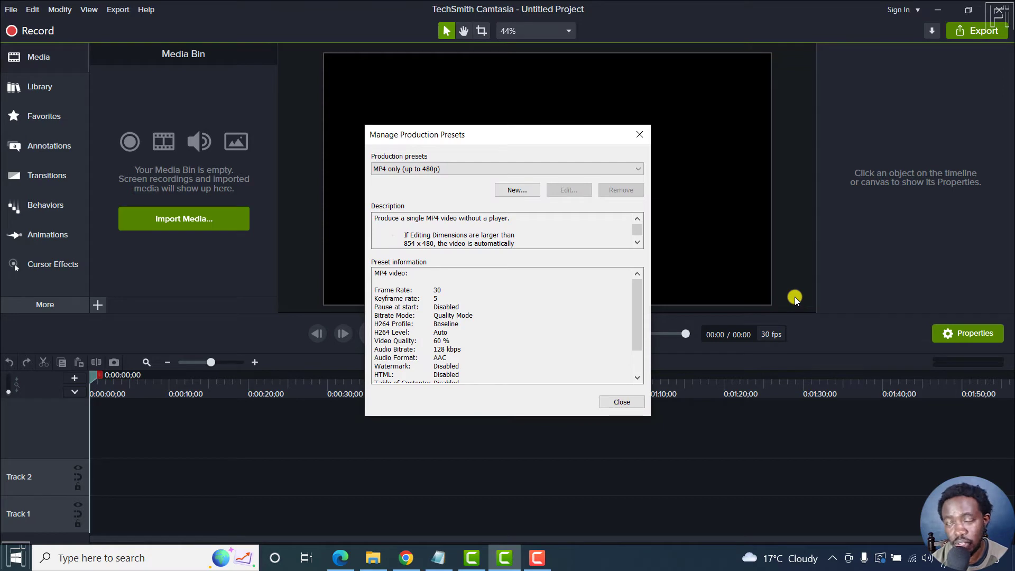
click(638, 135)
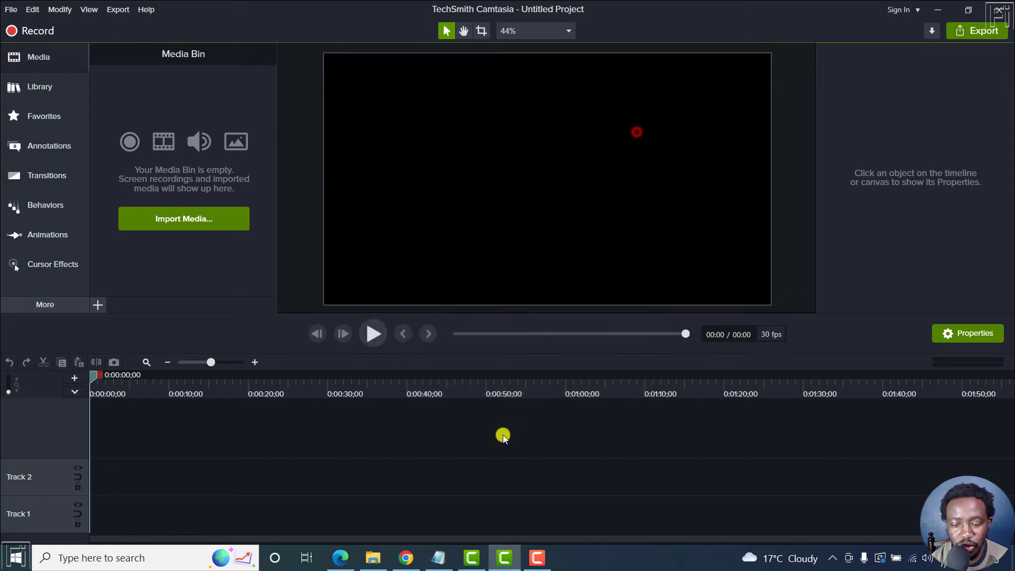
click(469, 559)
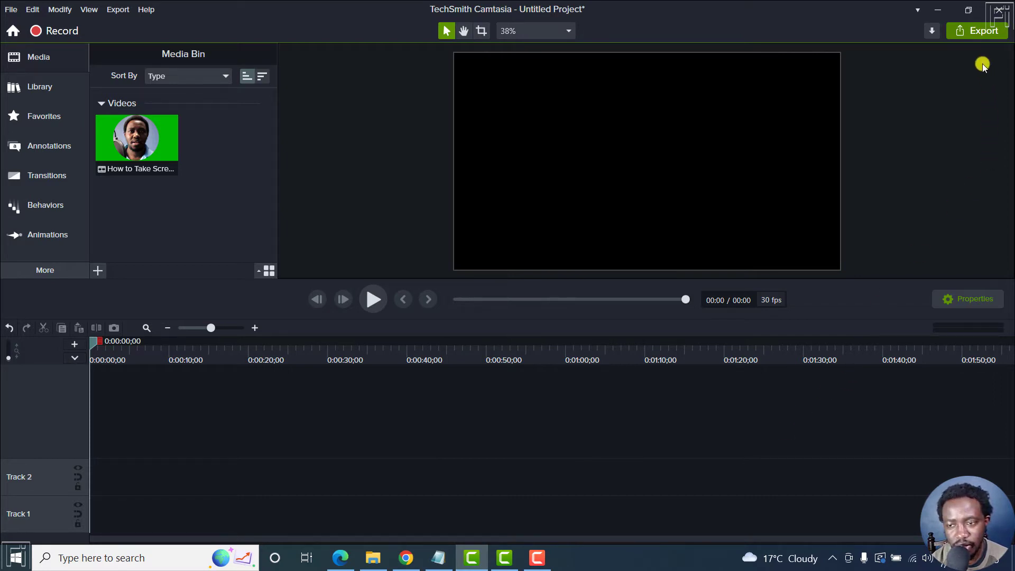
Try exporting the project to a local file and dismiss the empty-timeline warning.
click(971, 29)
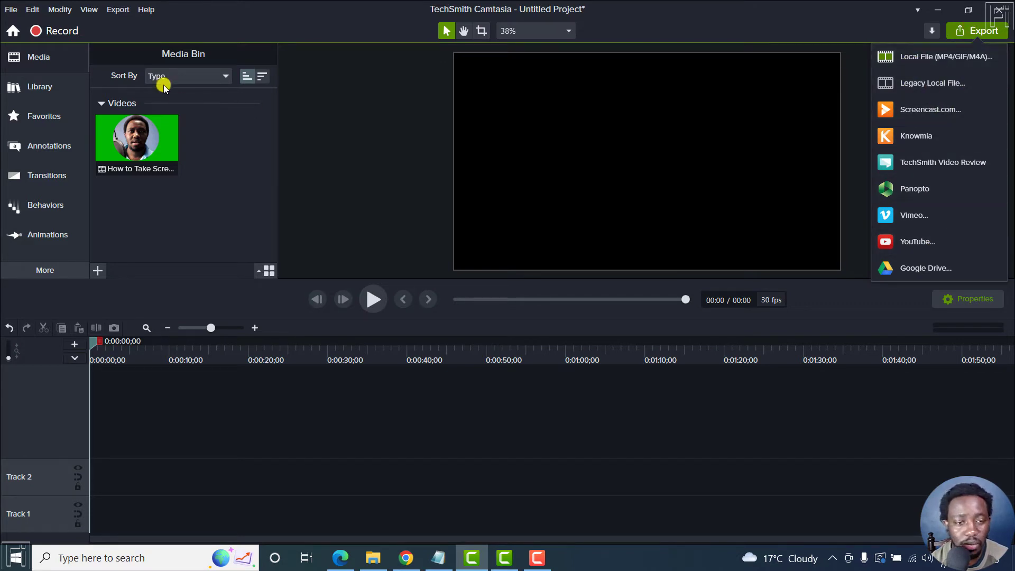
click(118, 9)
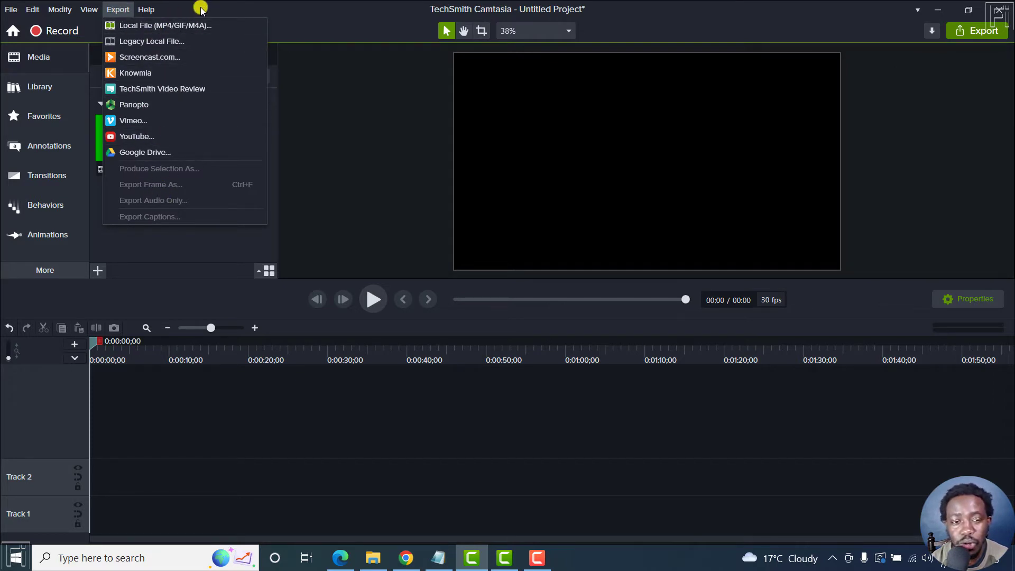
click(322, 15)
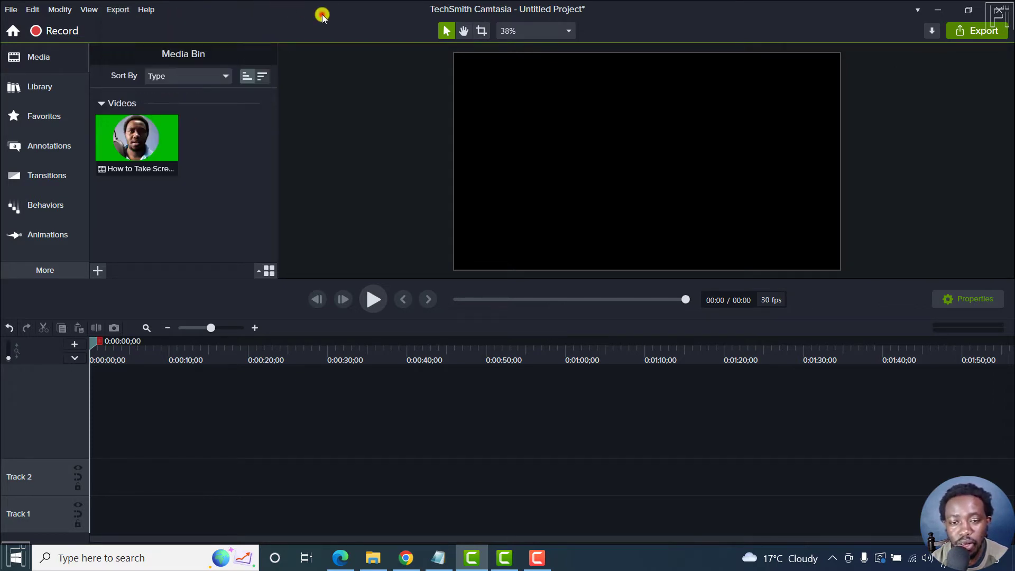
click(978, 29)
click(930, 86)
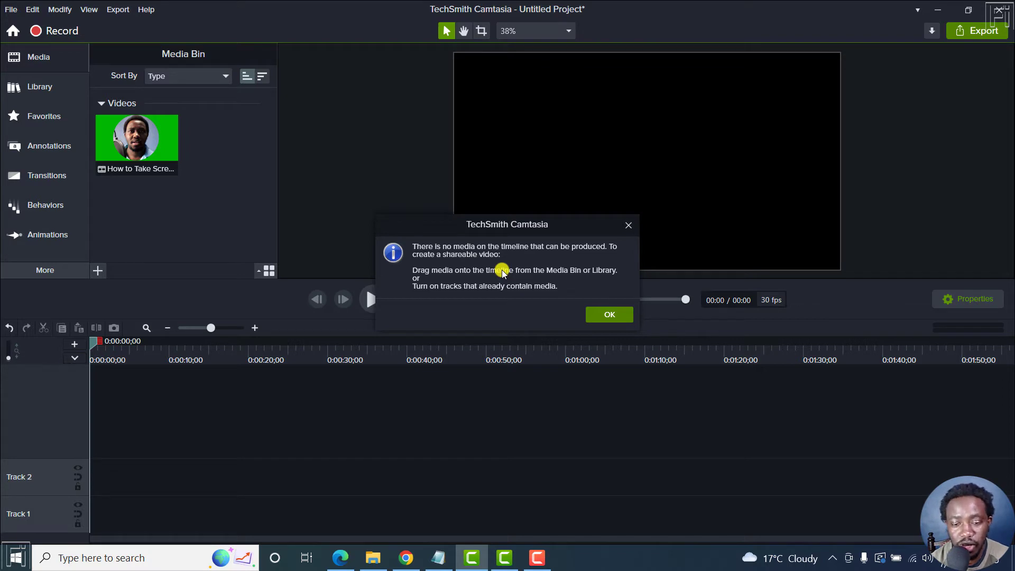
click(628, 225)
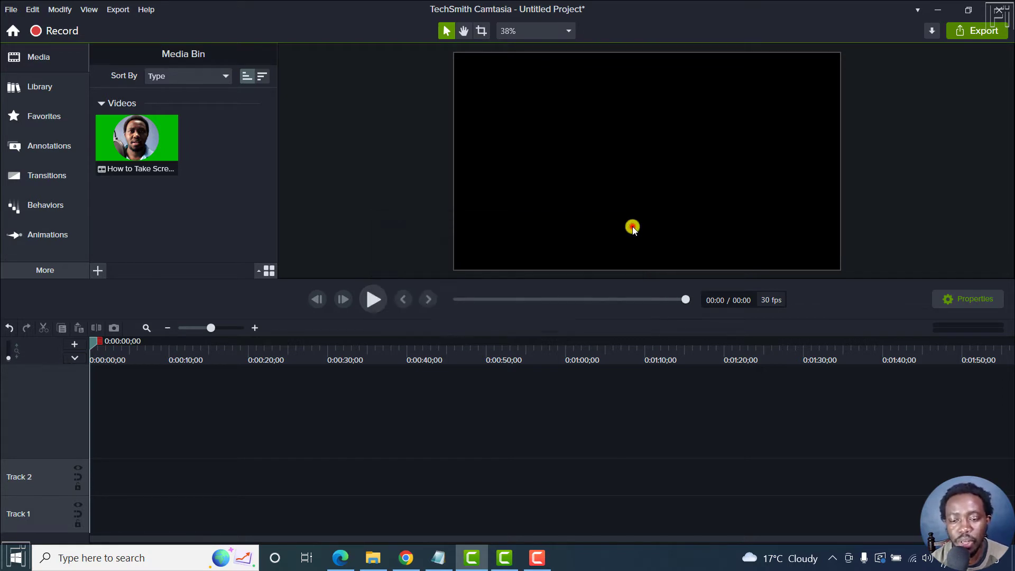
Drop the webcam clip on Track 2 and review the MP4 1920×1080 local-file export settings.
drag(113, 156, 81, 474)
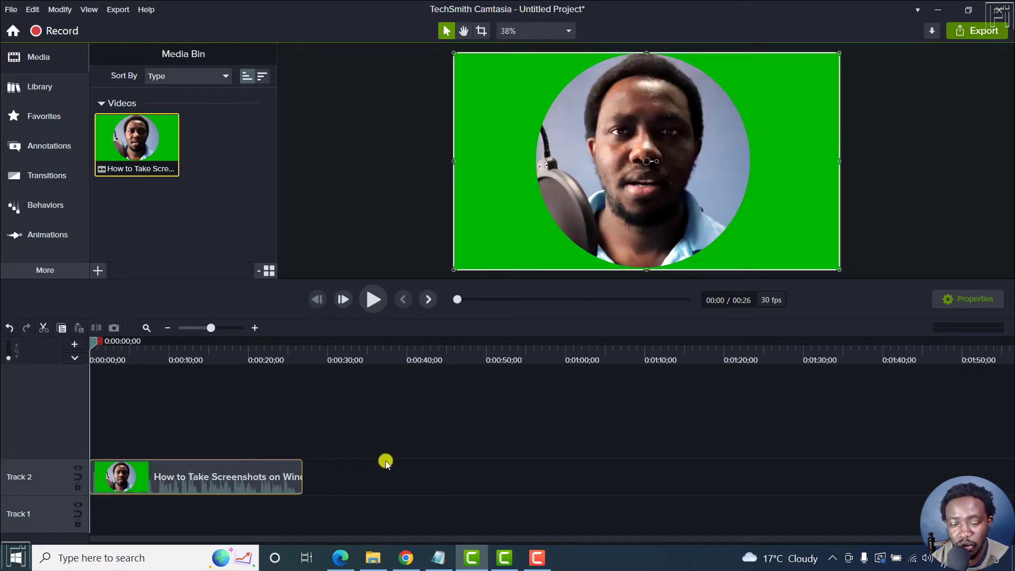
click(980, 29)
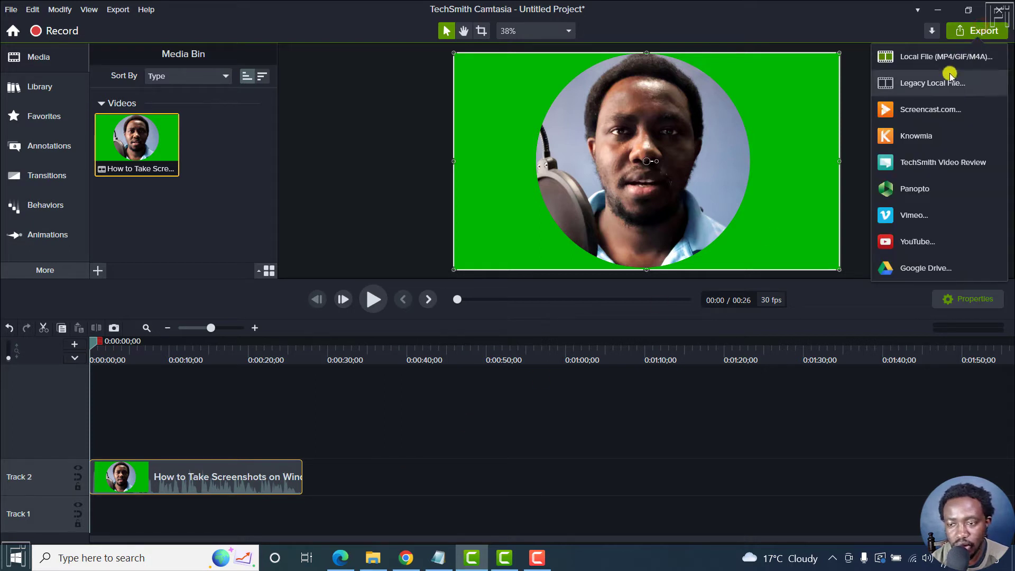
click(923, 60)
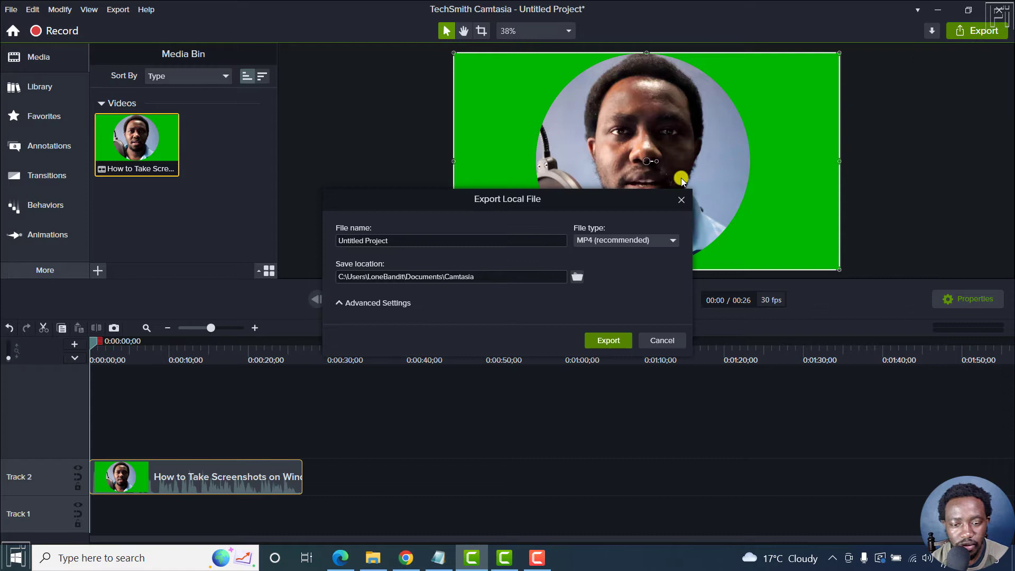
click(346, 303)
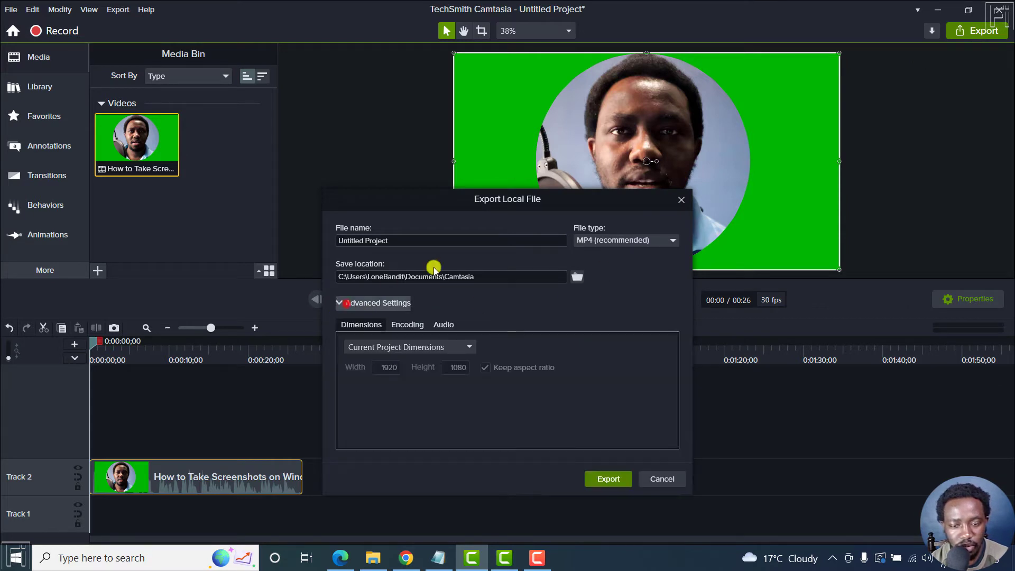
click(684, 199)
click(988, 30)
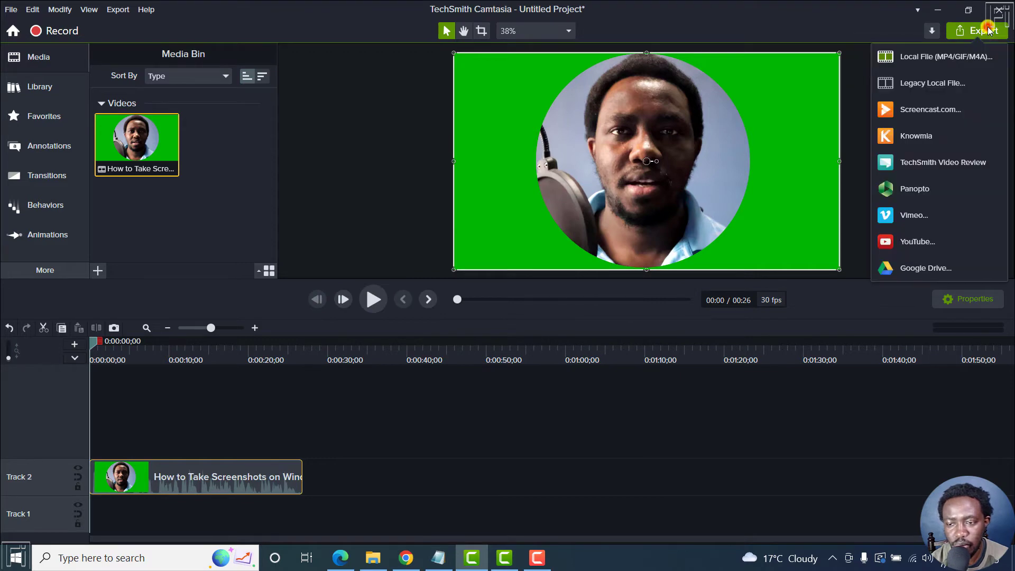
Open the legacy wizard's Add/Edit preset manager, review Tutorials HD, and start a new preset.
click(932, 84)
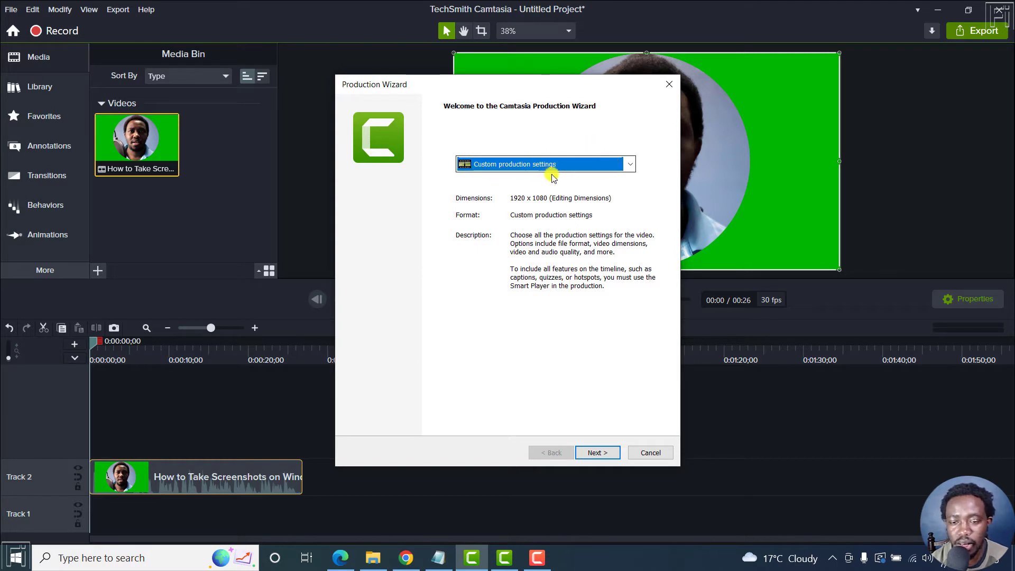
click(630, 165)
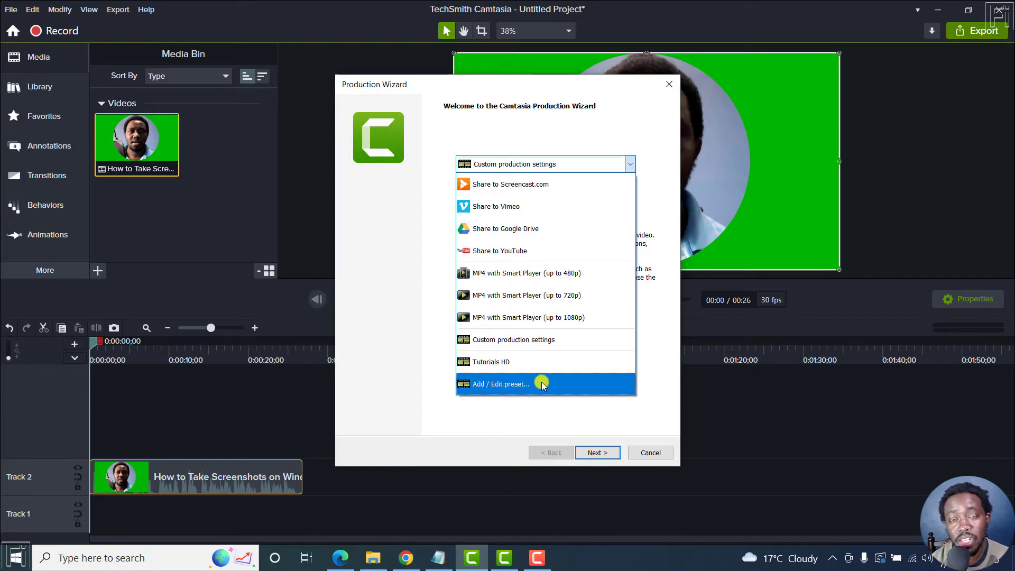
click(522, 385)
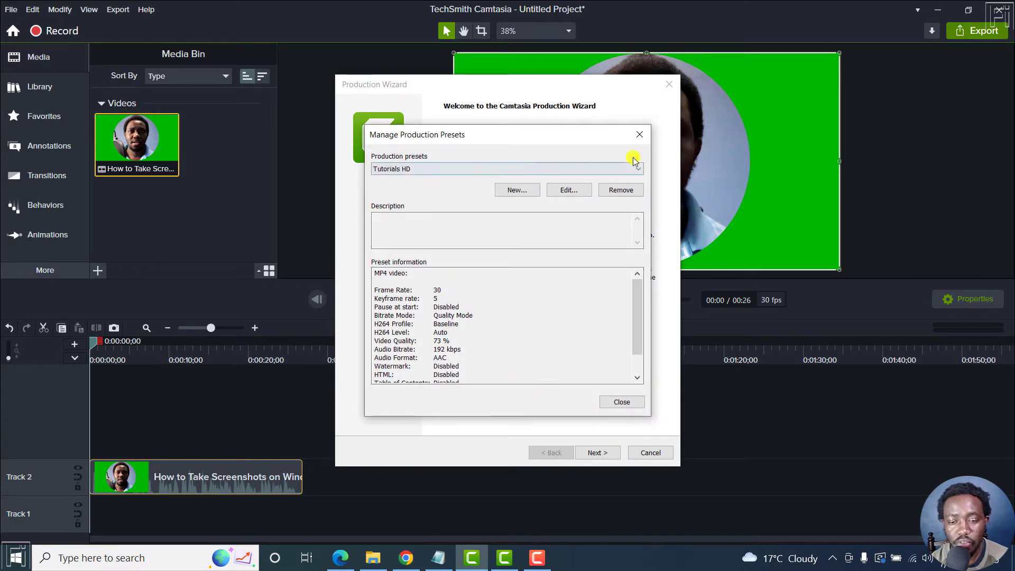
click(420, 168)
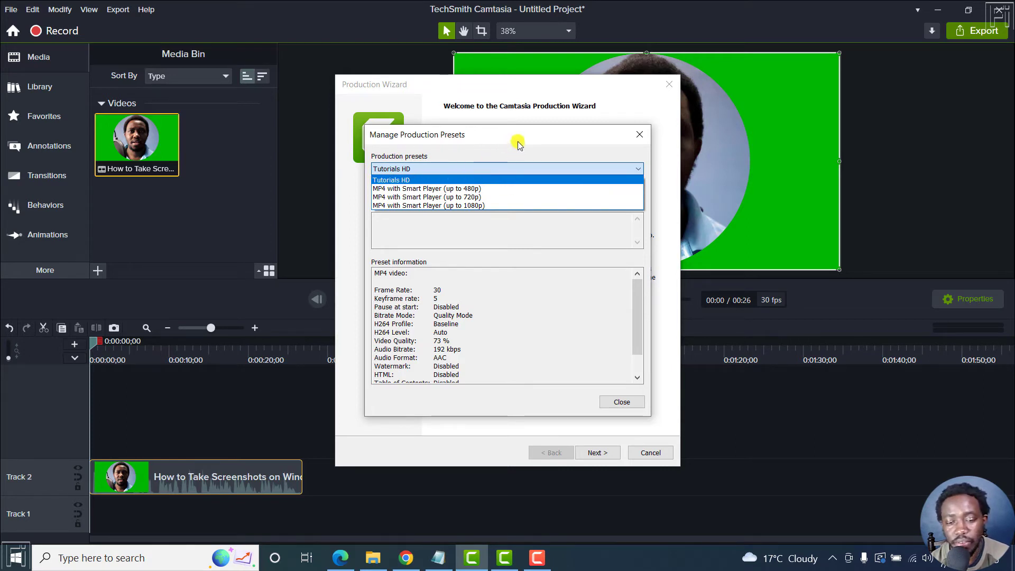
click(469, 147)
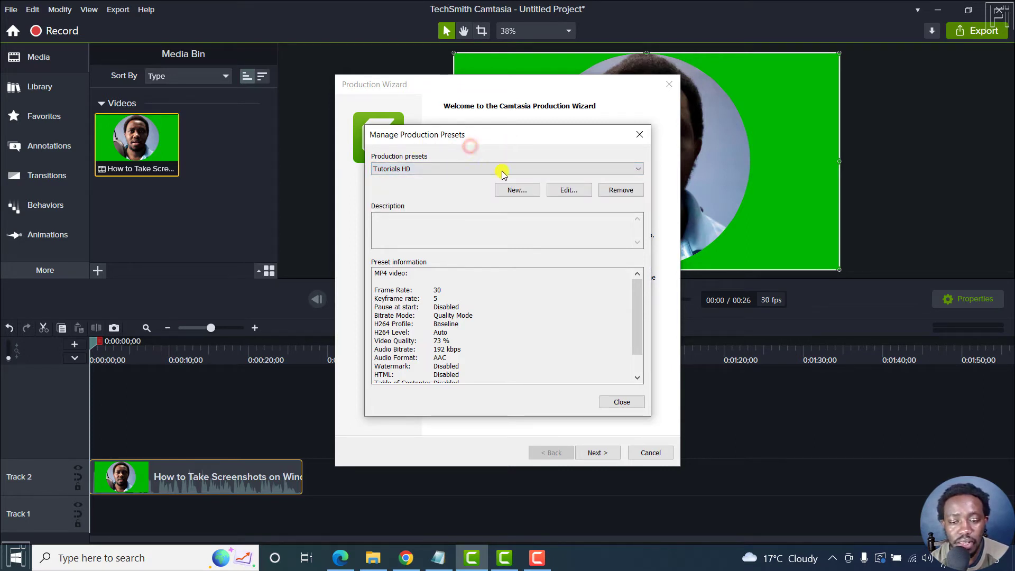
click(522, 191)
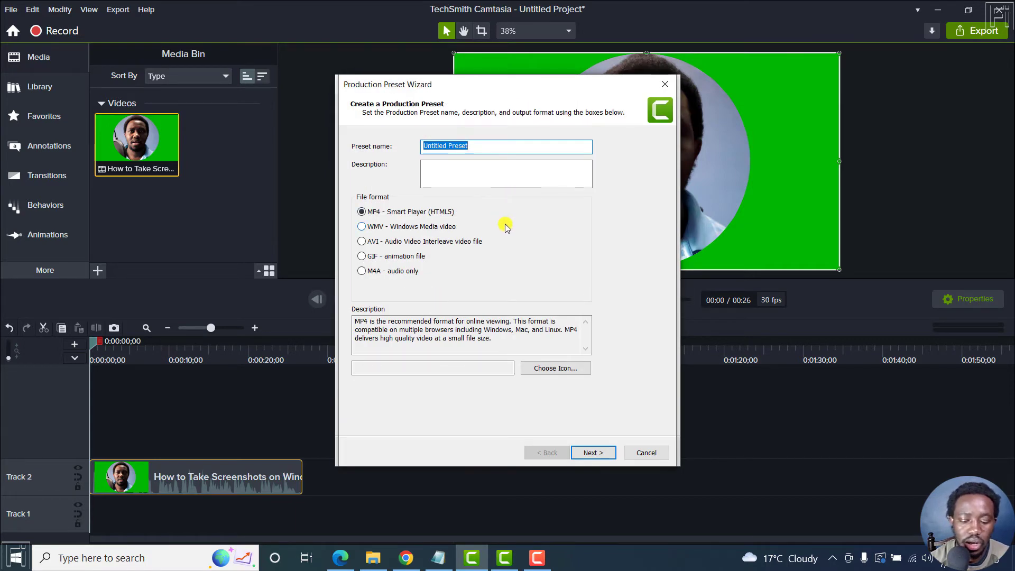
Name the new preset '1920 x 1080' with MP4 - Smart Player (HTML5) format.
text(1920 x)
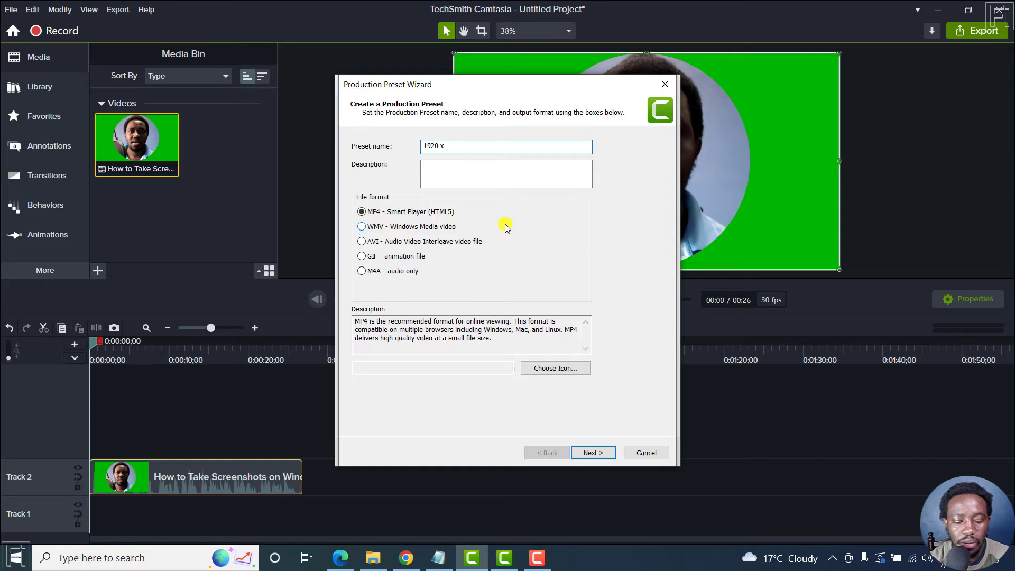
text( 1080)
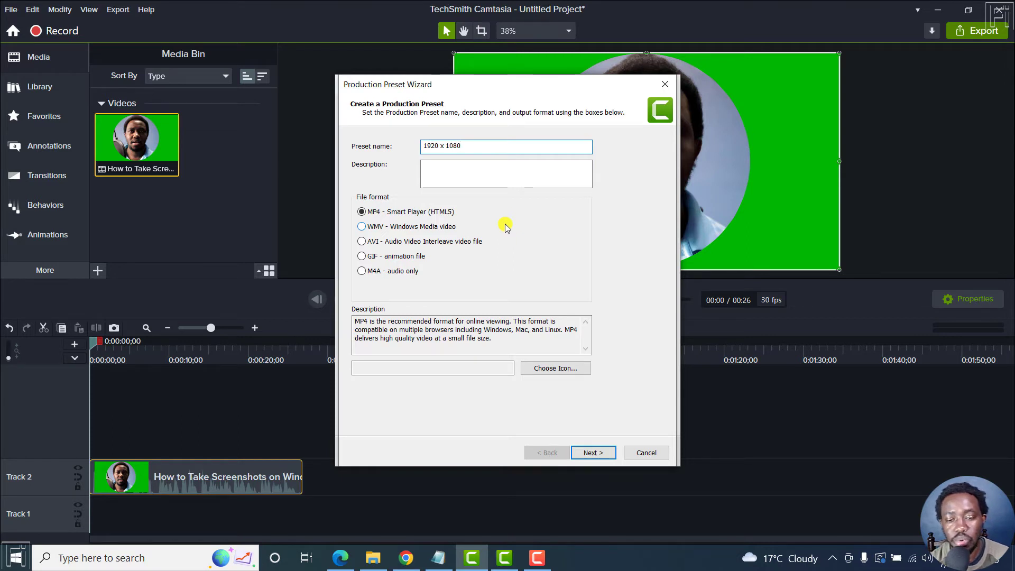
click(385, 212)
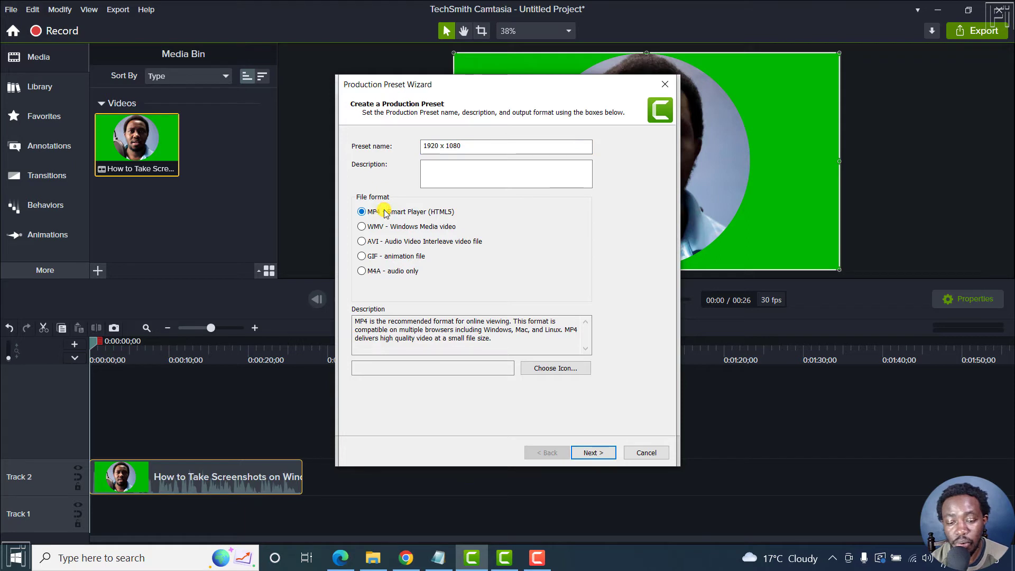
click(588, 454)
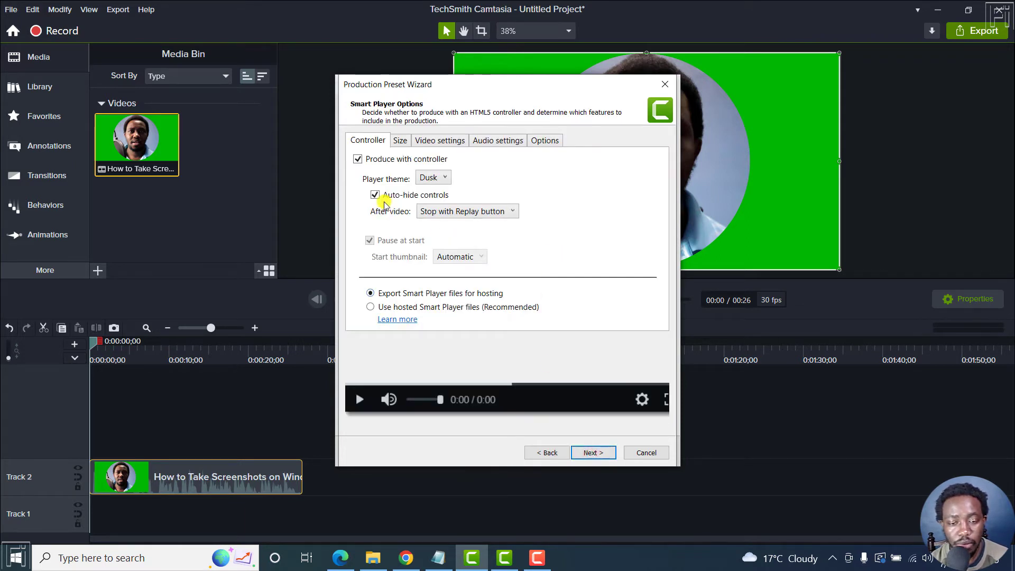
Drop the player controller and set the video size to 1920 × 1080 without locked aspect ratio.
click(358, 160)
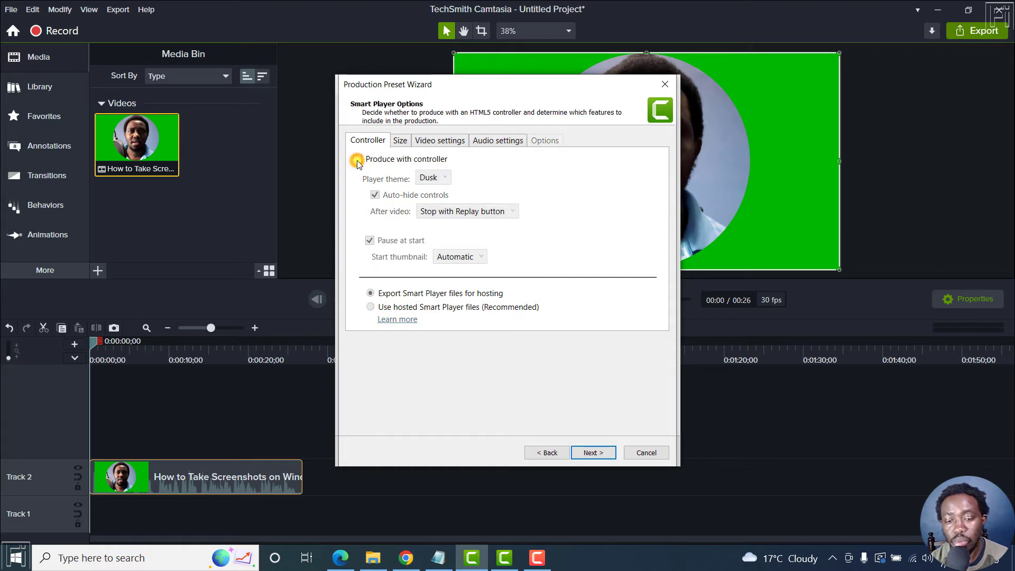
click(401, 141)
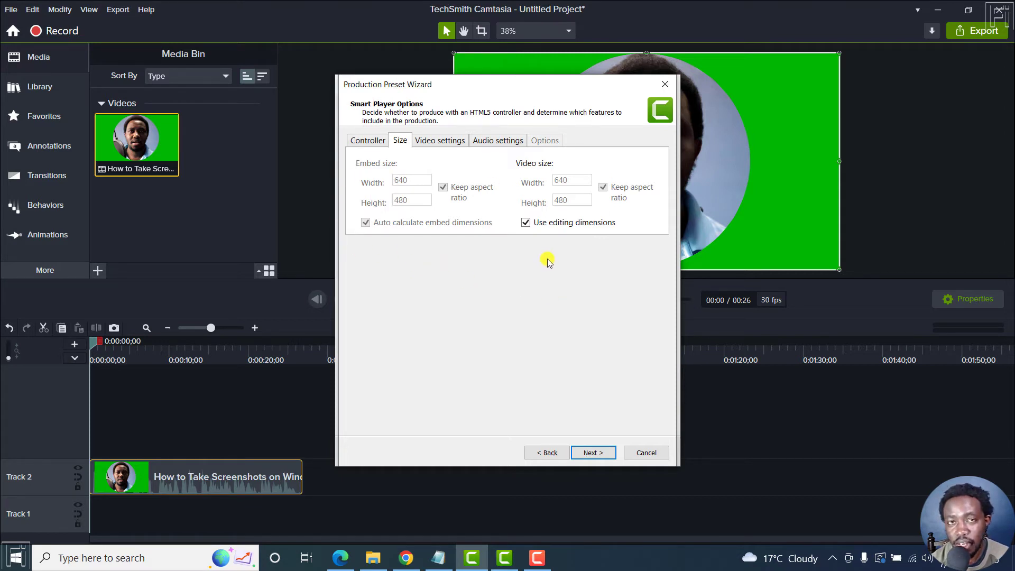
click(526, 223)
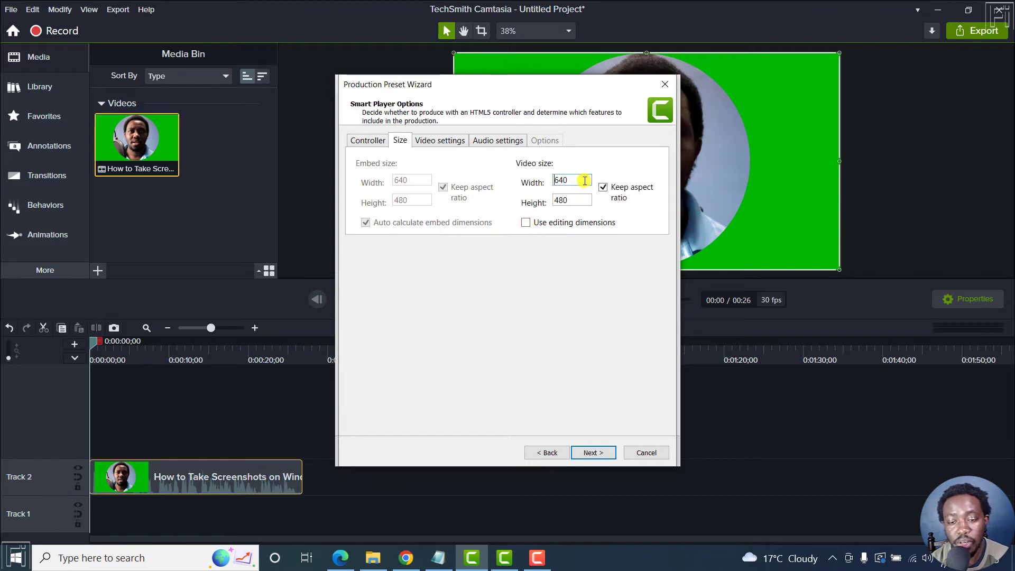
click(603, 188)
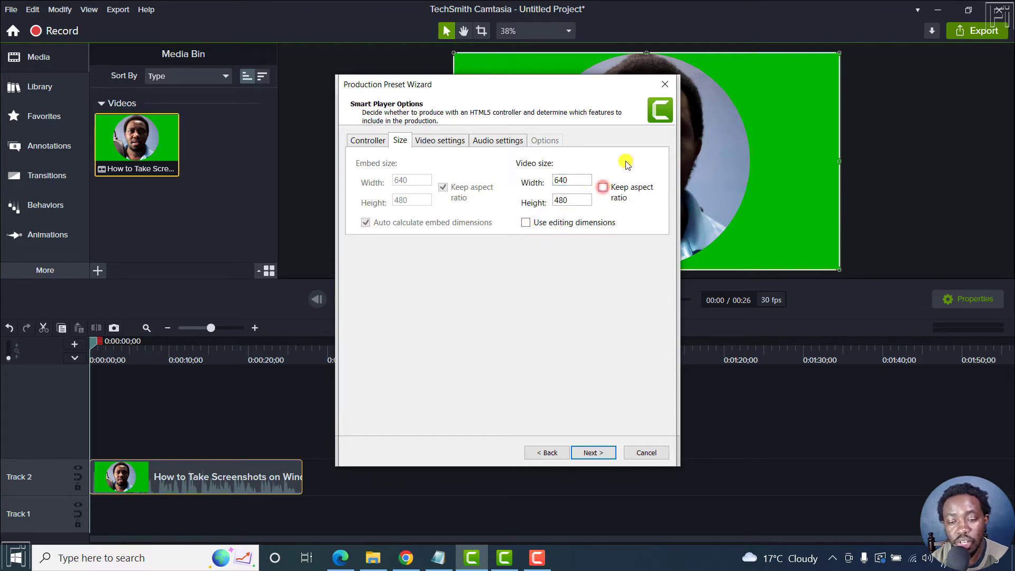
drag(572, 181, 546, 183)
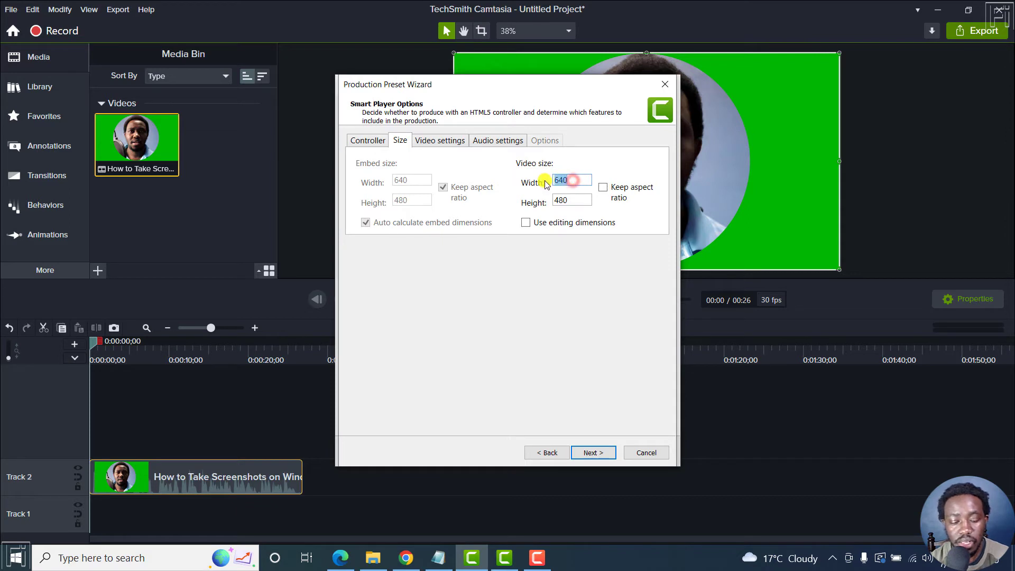
text(1920)
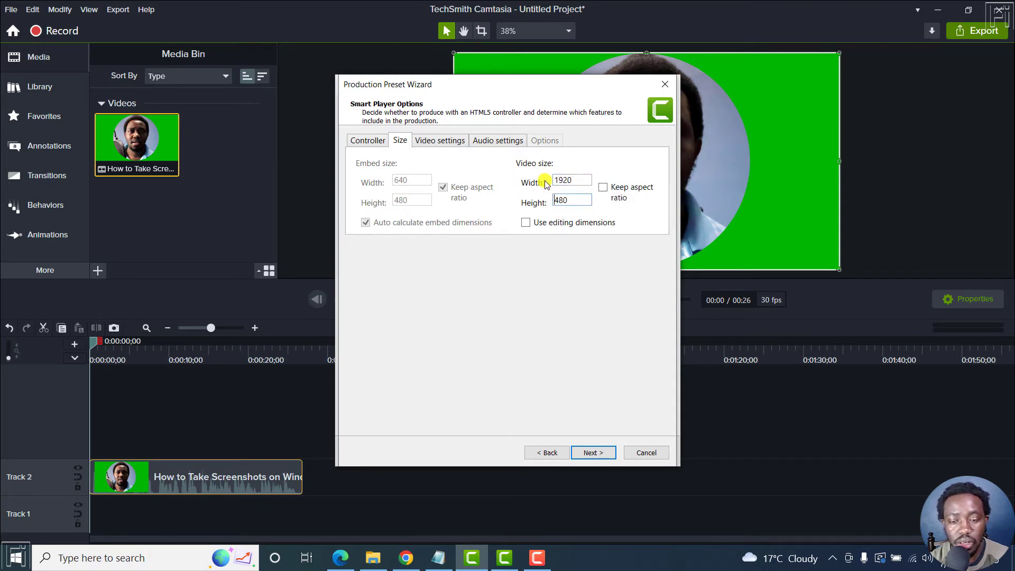
drag(575, 201, 545, 205)
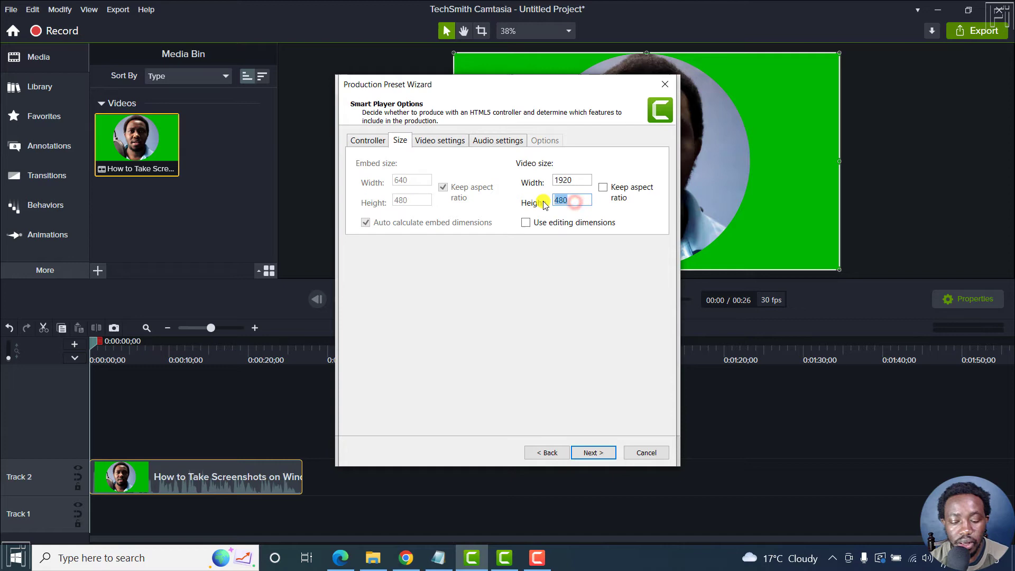
text(1080)
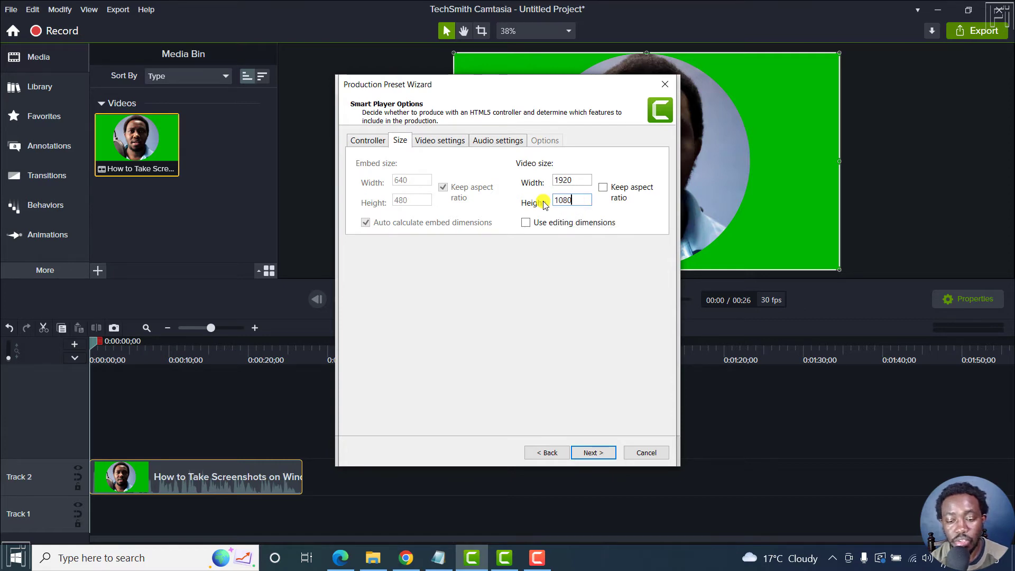
click(593, 453)
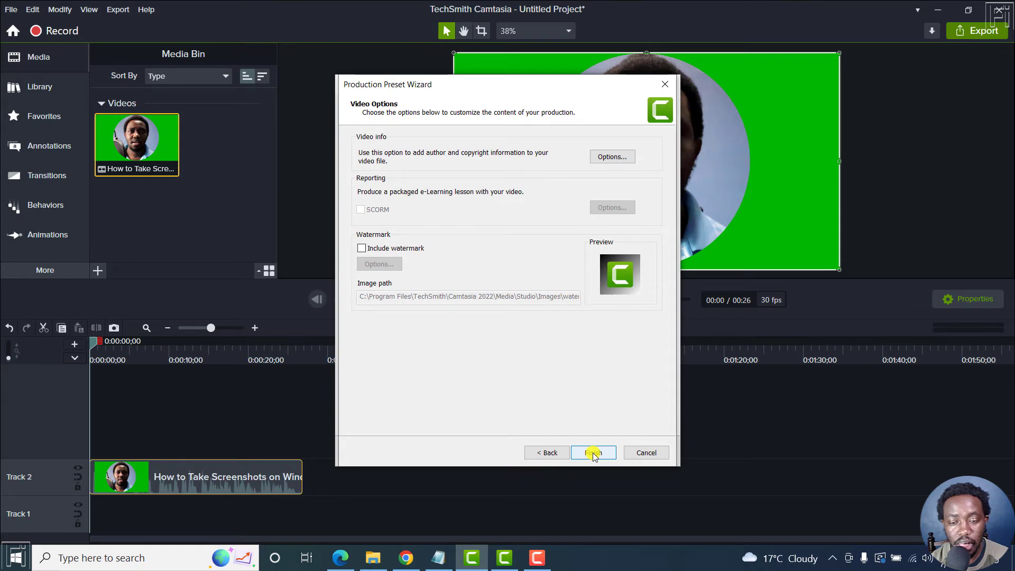
Set the preset's video quality to 75% and audio bit rate to 192 kbps.
click(545, 452)
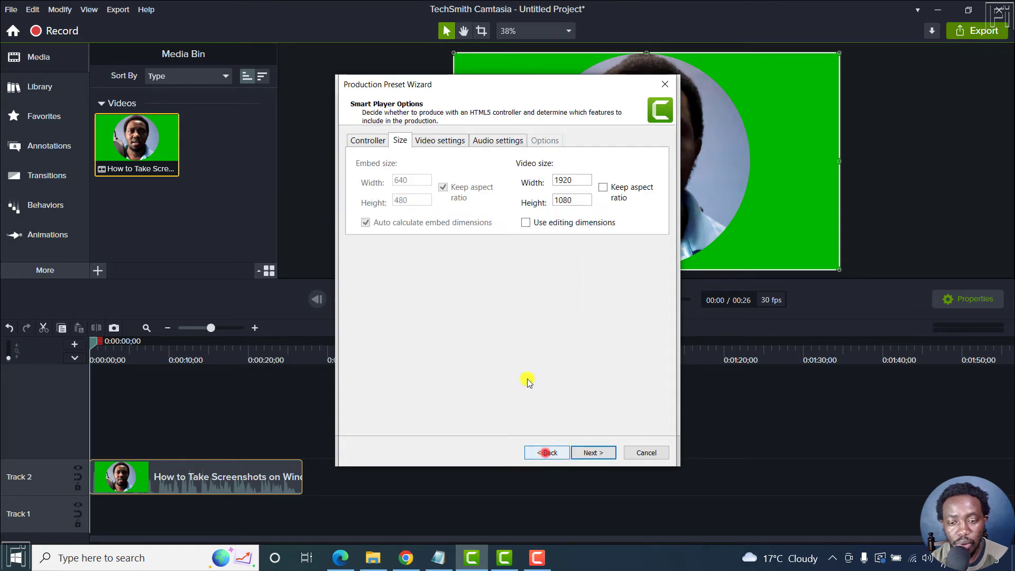
click(450, 141)
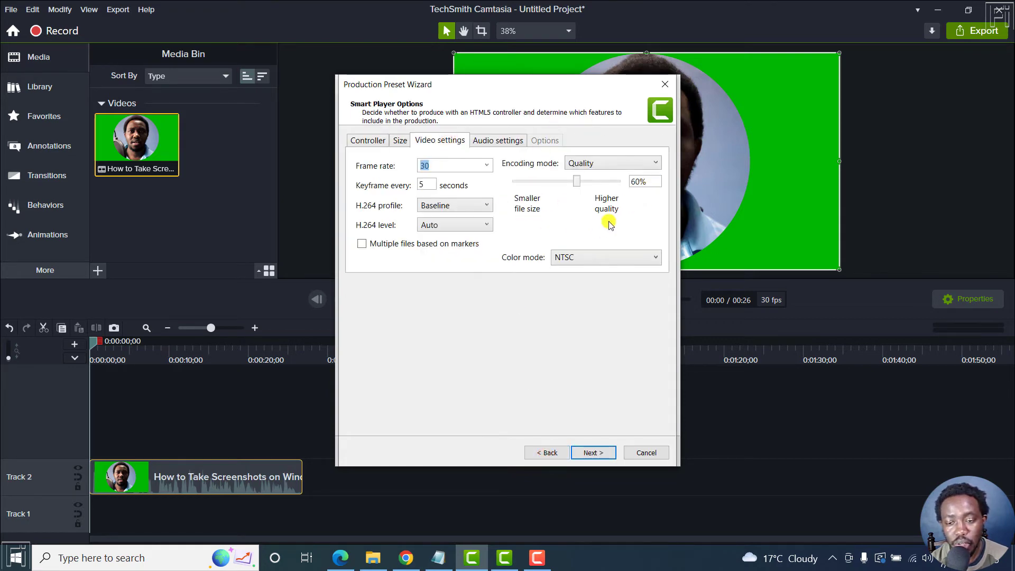
drag(576, 182, 594, 182)
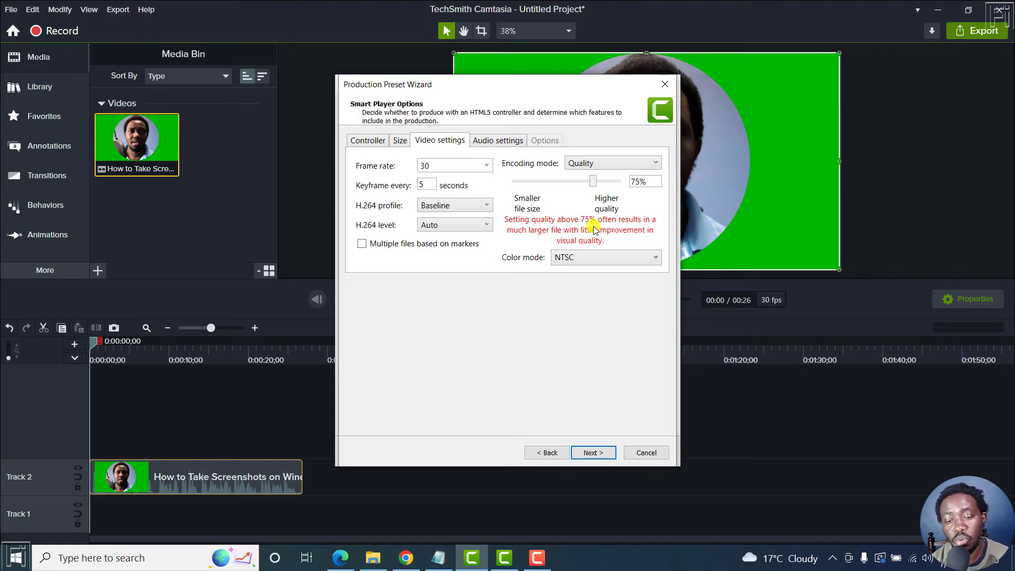
click(491, 140)
click(453, 176)
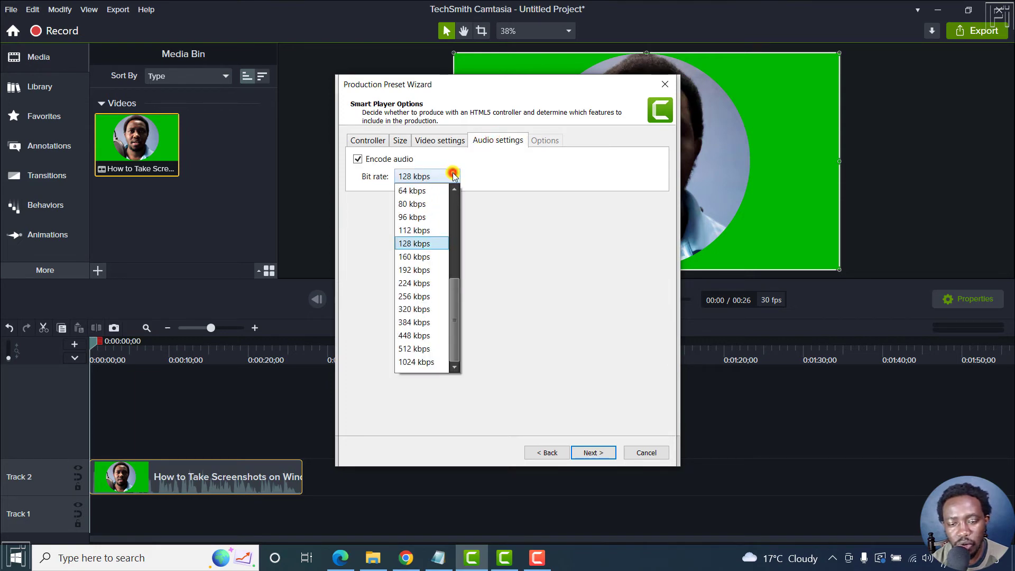
click(420, 270)
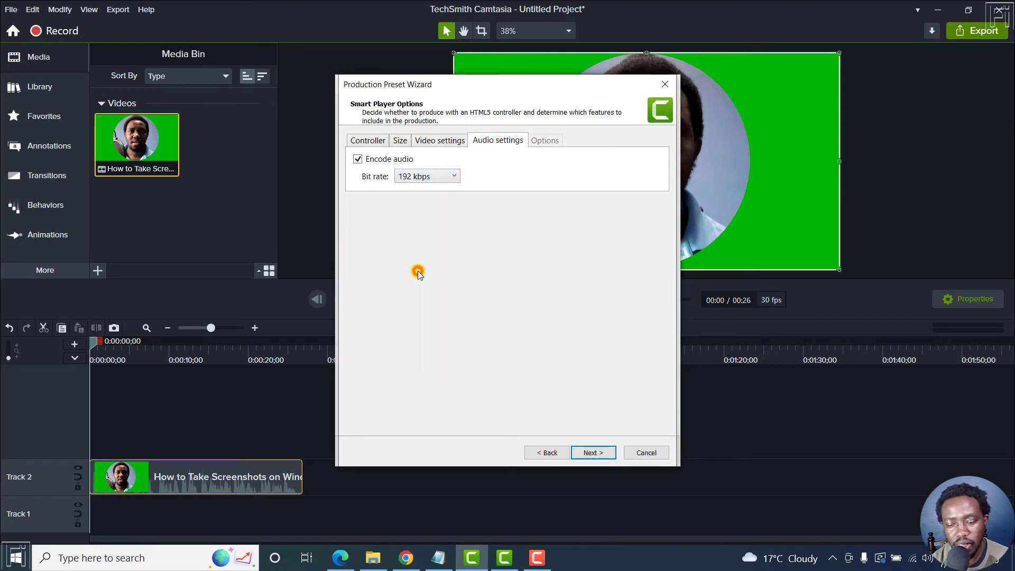
click(594, 454)
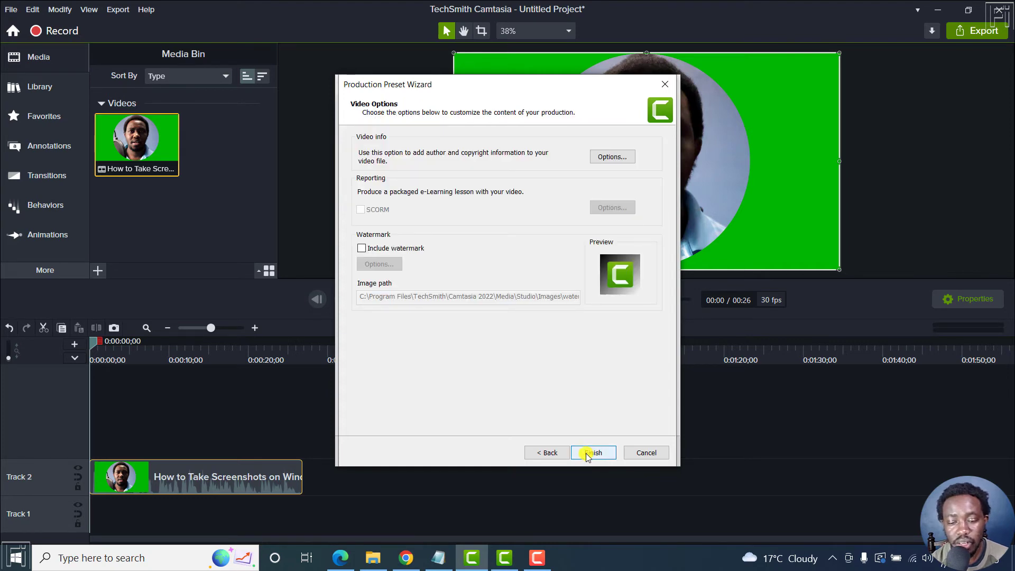
Save the '1920 x 1080' preset, select it in the Production Wizard, and continue.
click(606, 454)
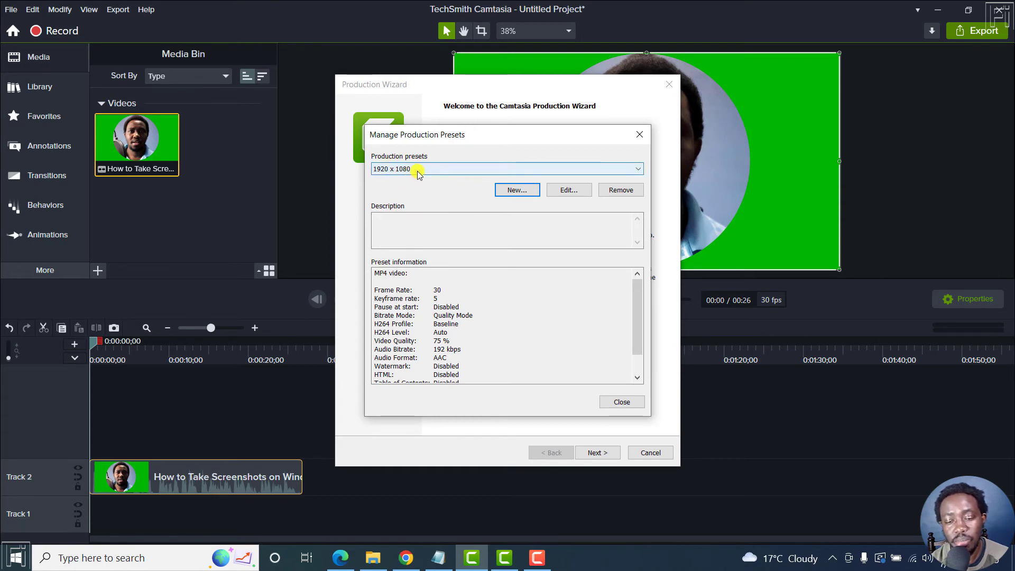
click(622, 402)
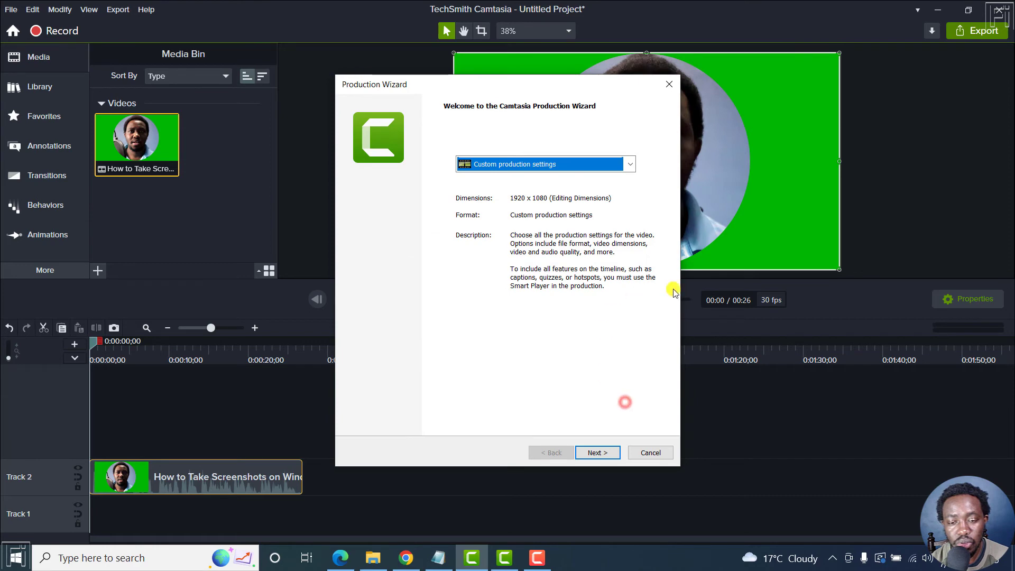
click(632, 165)
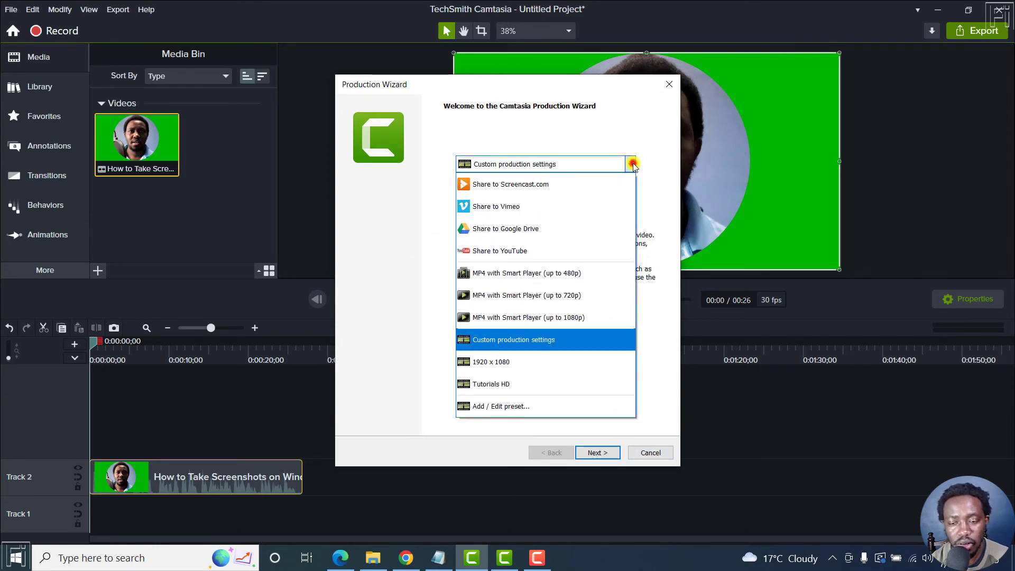
click(508, 361)
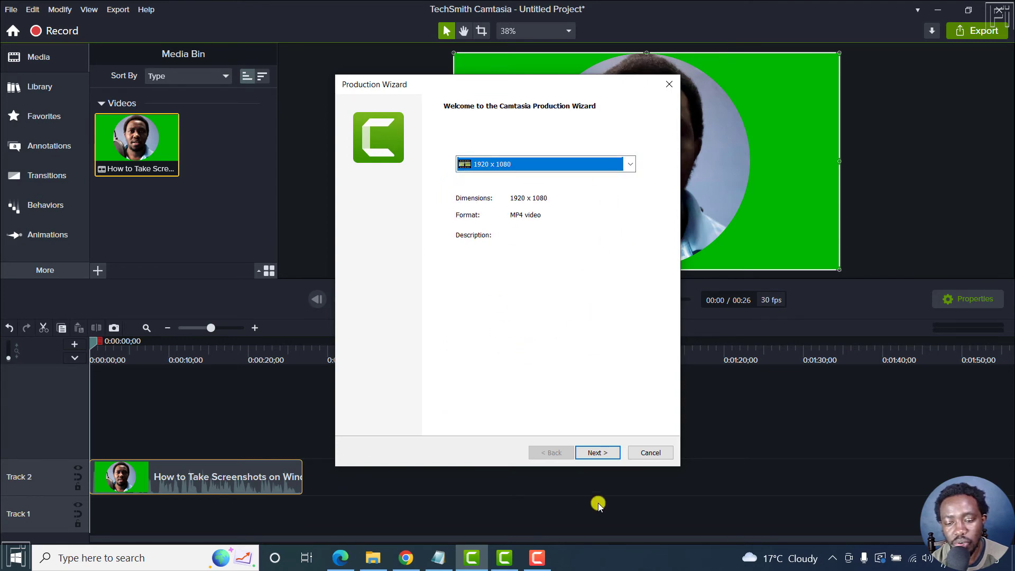
click(597, 453)
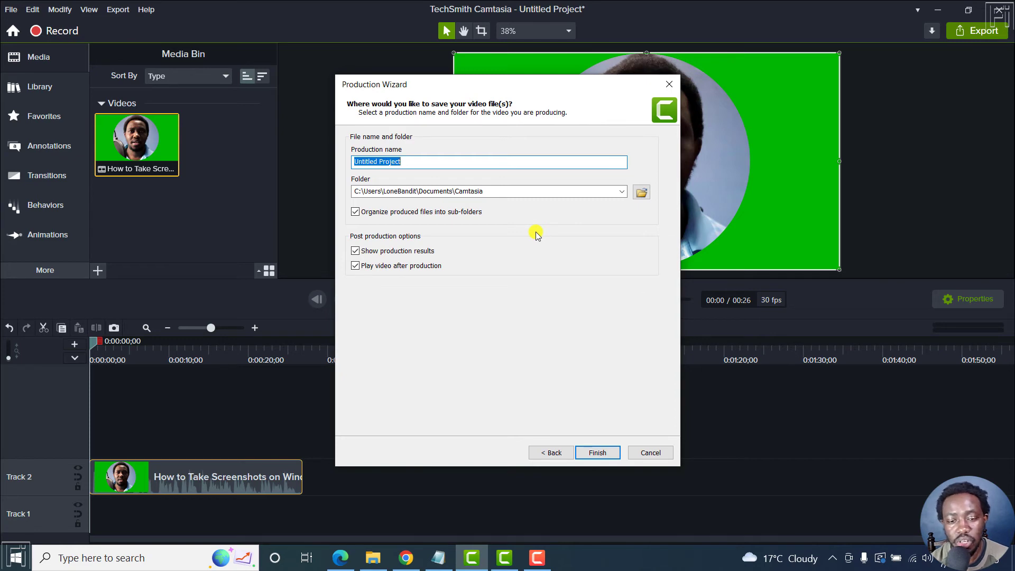
Cancel the wizard, move the clip to Track 3, and rerun Legacy Local File with '1920 x 1080'.
click(652, 453)
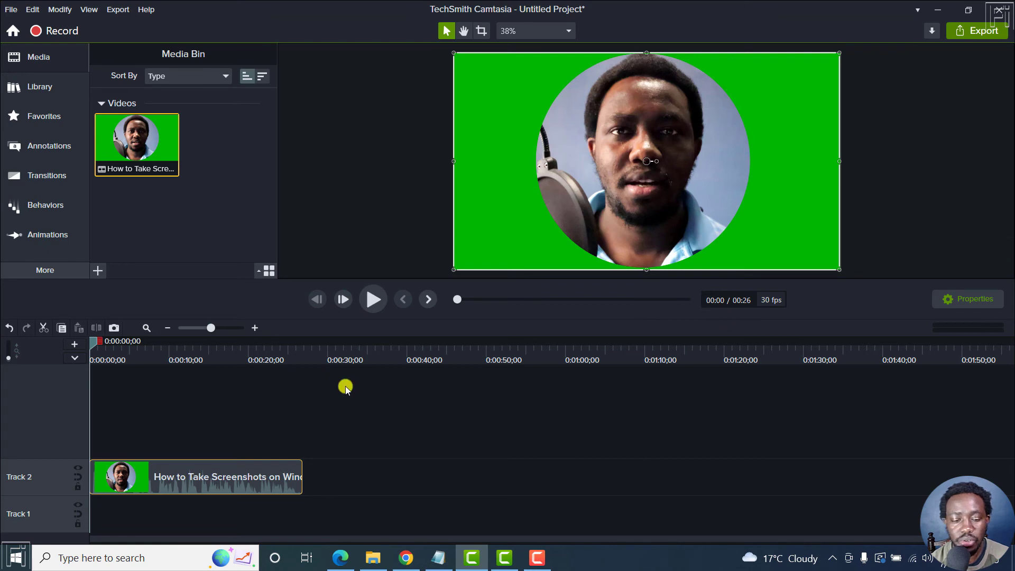
drag(211, 475, 155, 214)
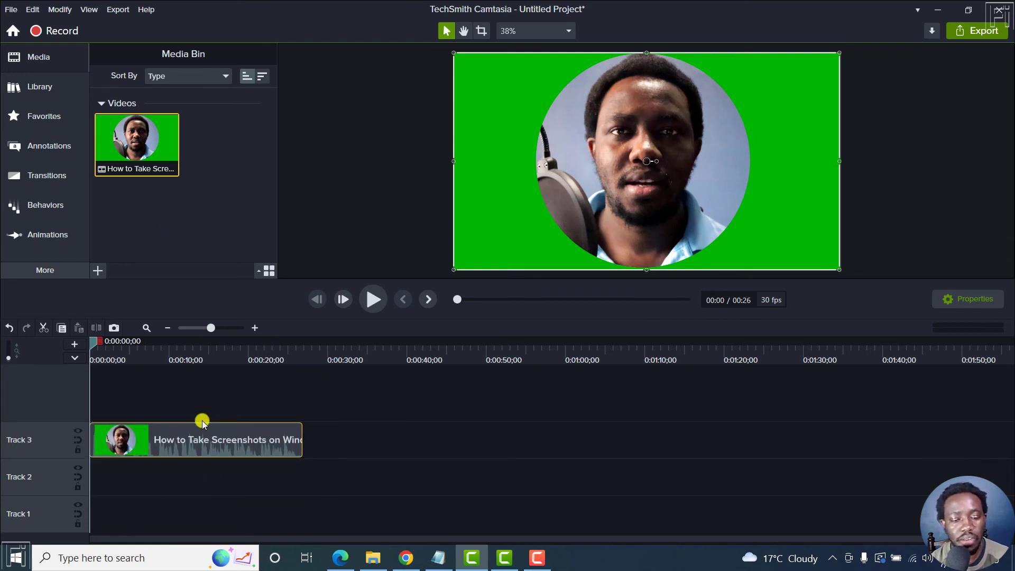
click(983, 30)
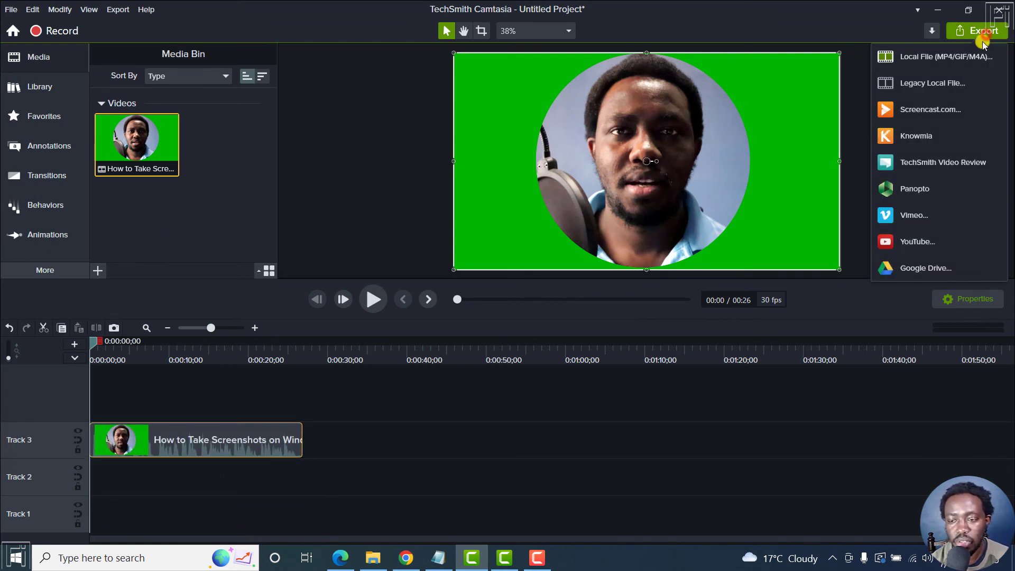
click(952, 83)
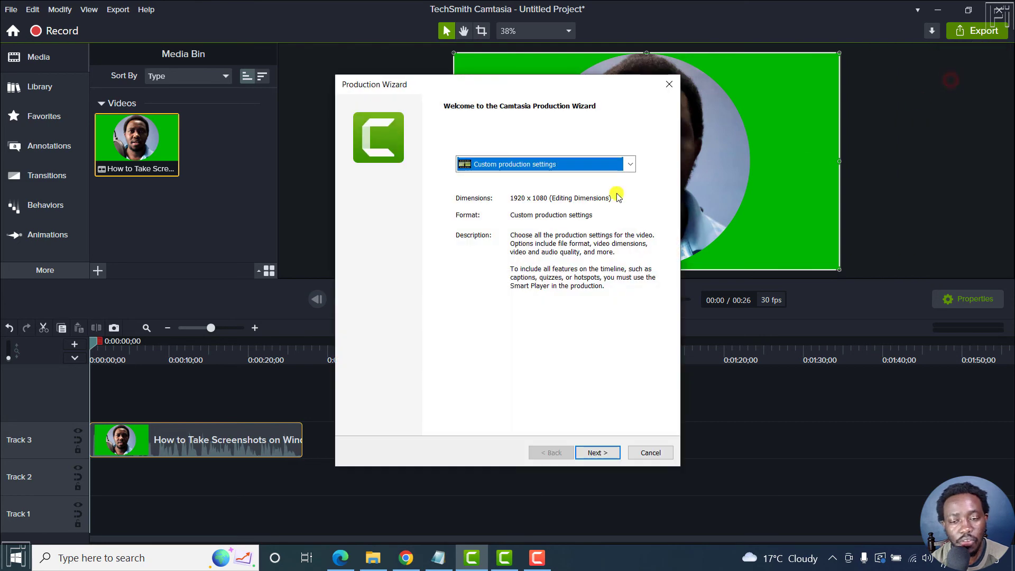
click(632, 161)
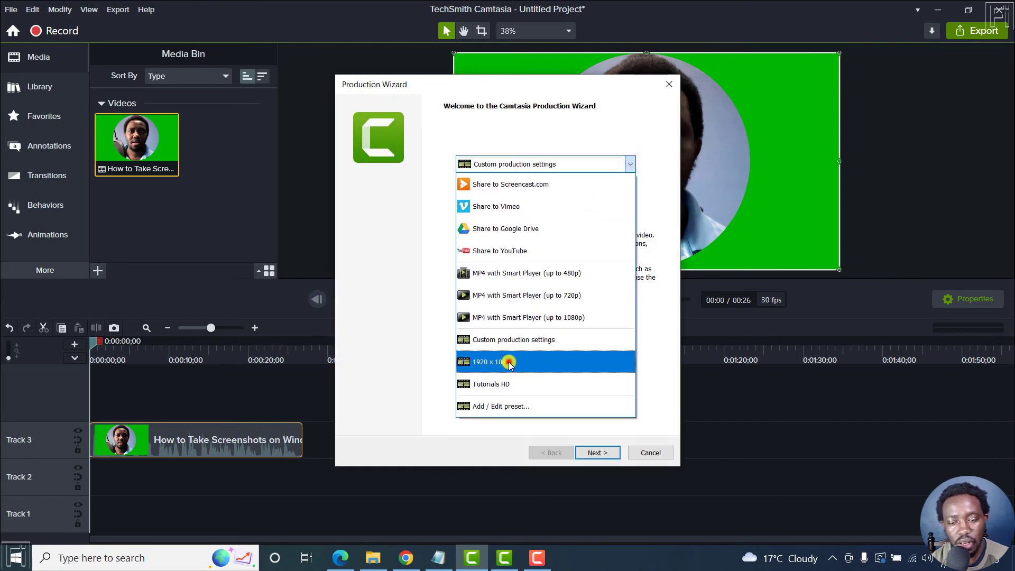
click(510, 362)
click(592, 452)
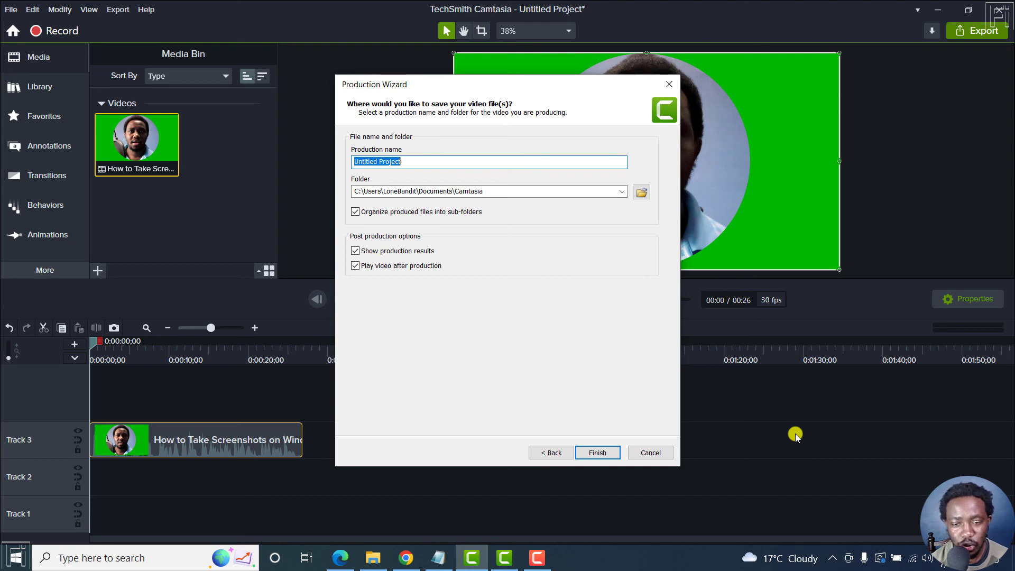
Close the Production Wizard, check the Export menu again, and deselect the clip.
click(669, 84)
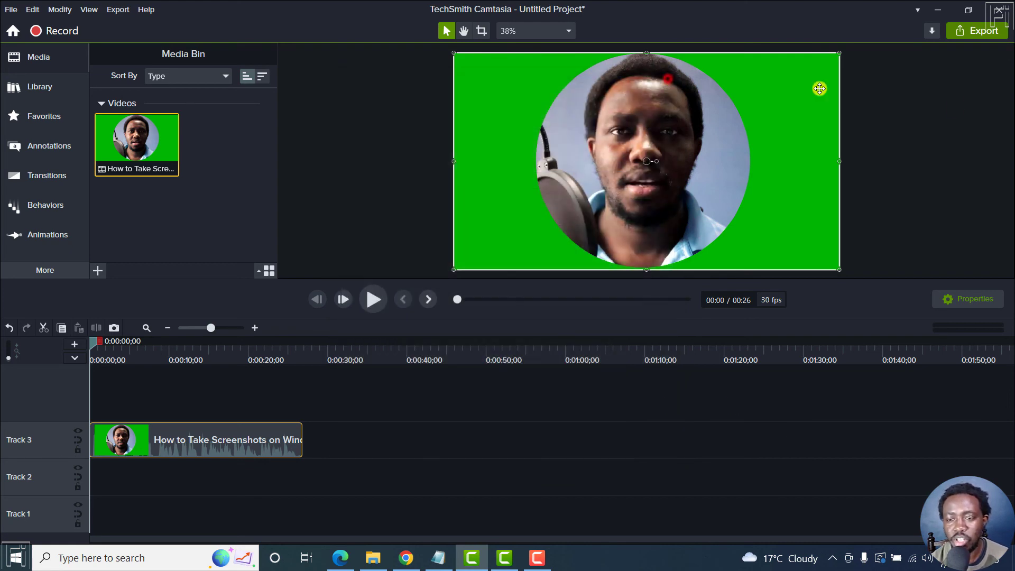
click(978, 31)
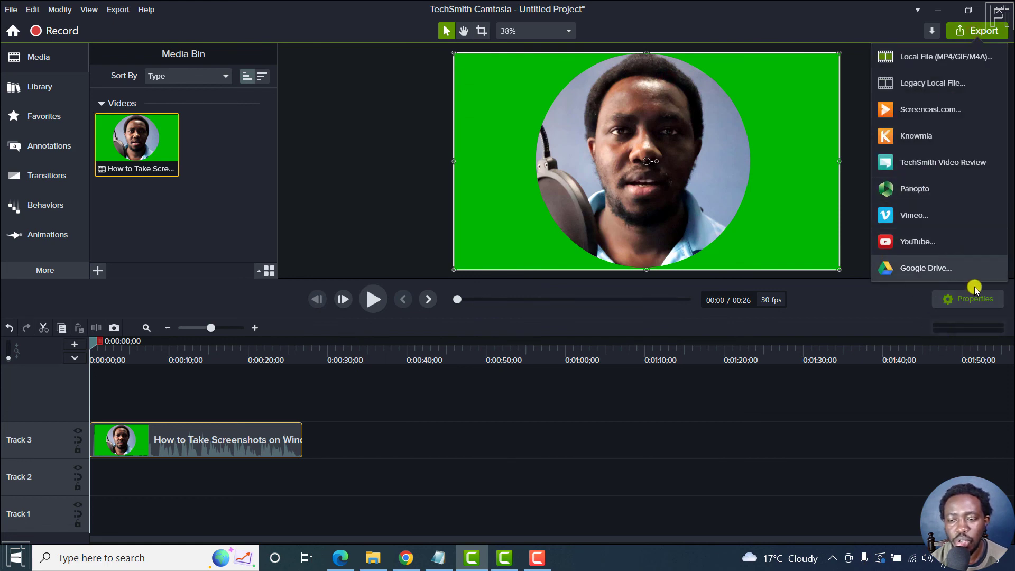
click(268, 440)
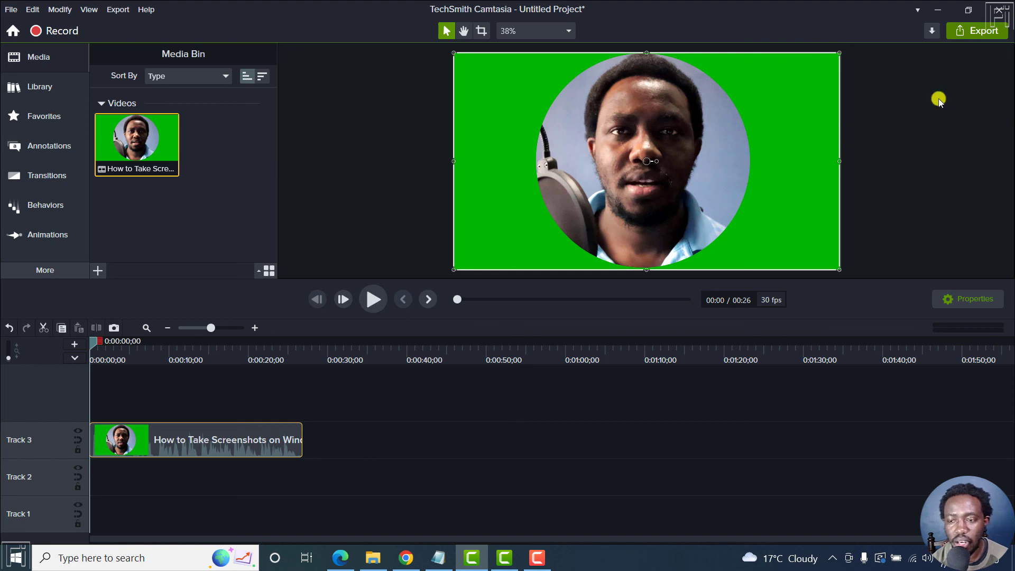
click(975, 37)
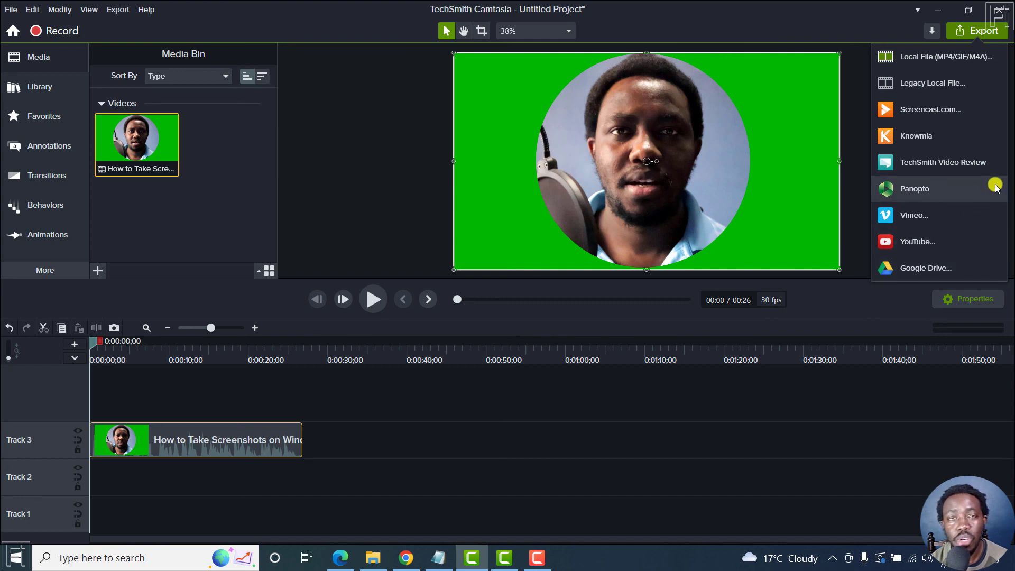
click(577, 415)
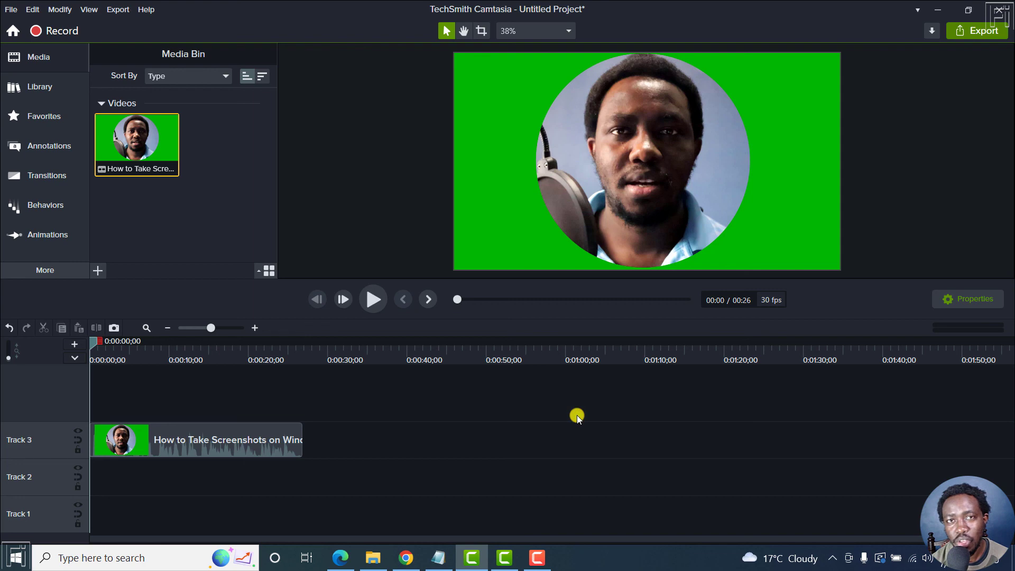